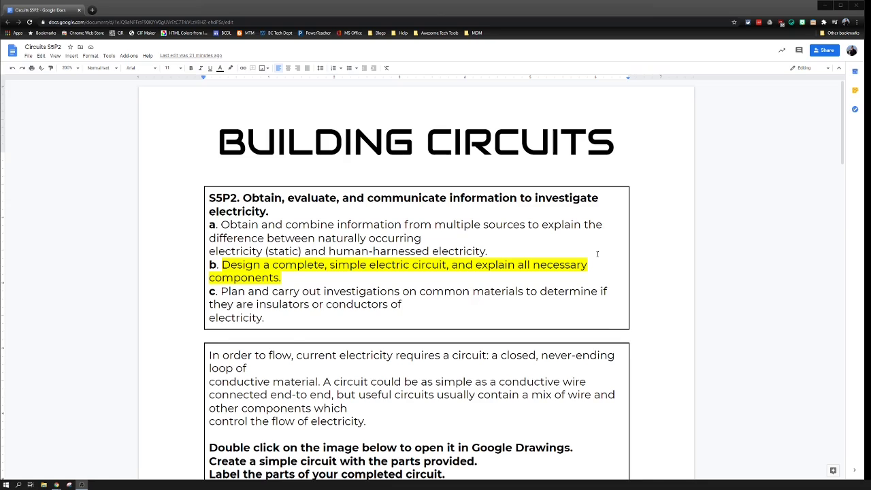
Step: Scroll down past the standards table to the circuit-parts drawing
scroll(597, 254, down, 5)
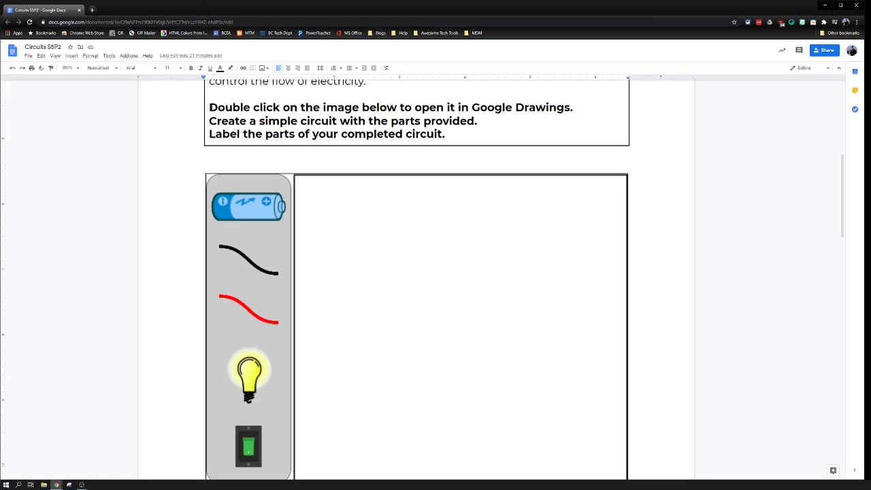
Step: Give the three 'Double click on the image'…'completed circuit.' lines a yellow highlight
drag(210, 107, 453, 134)
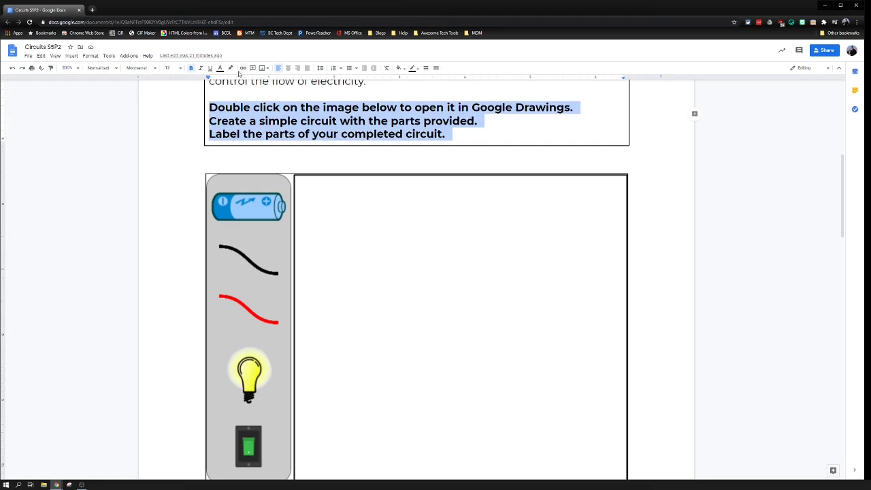
click(231, 68)
click(256, 100)
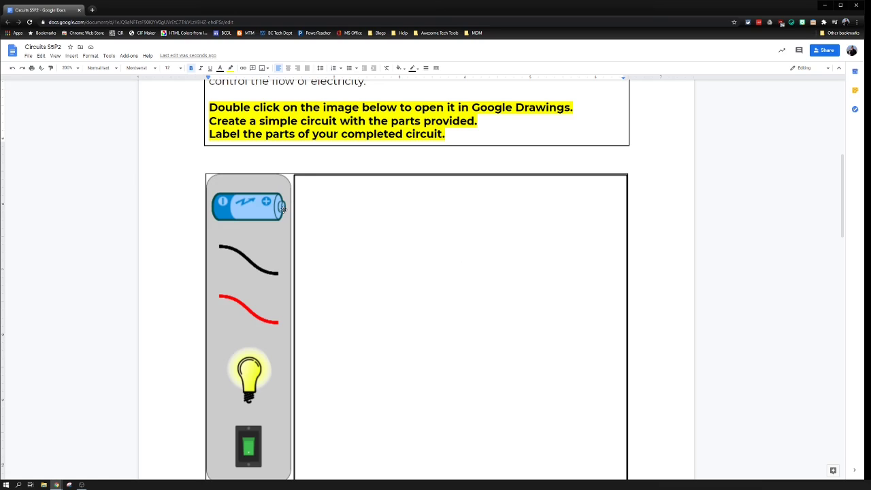
Step: Open the circuit drawing and place a battery, light bulb and switch on the canvas
double_click(357, 236)
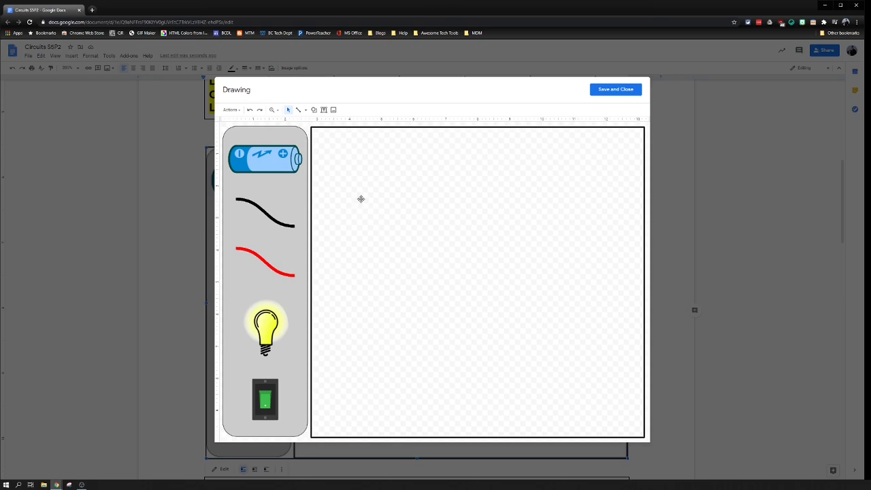
drag(283, 169, 506, 375)
click(270, 322)
drag(270, 322, 480, 184)
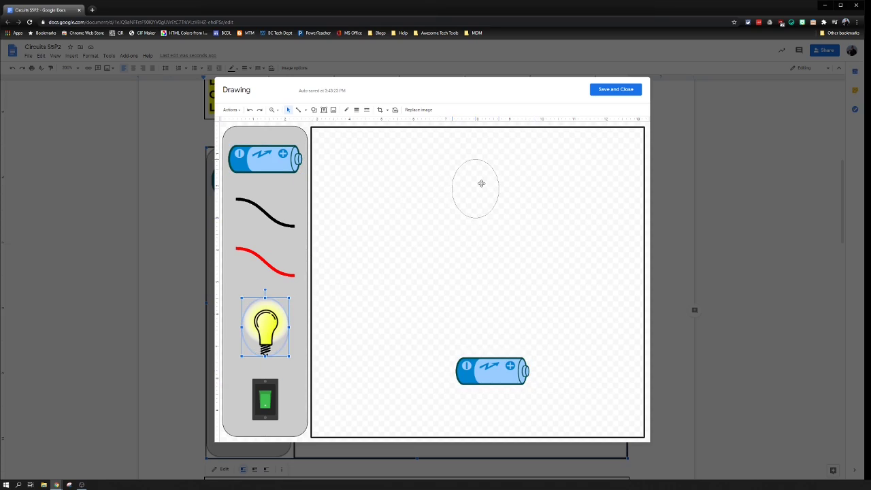
drag(266, 403, 409, 281)
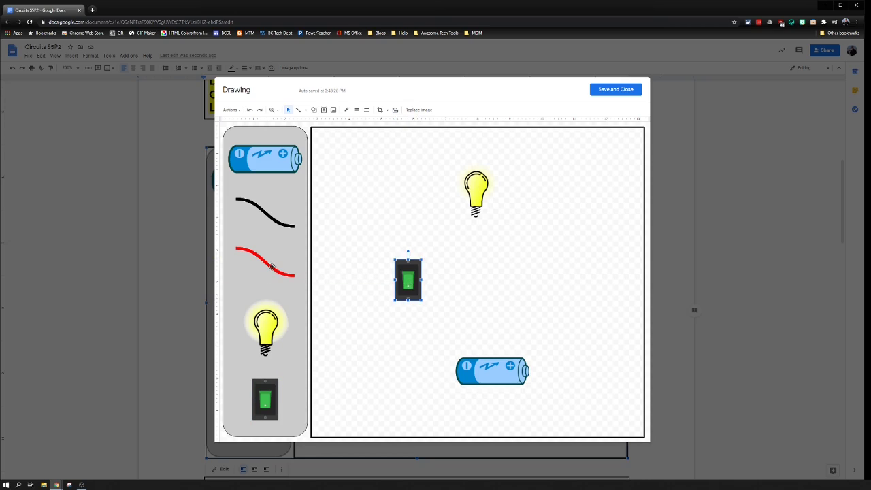
Step: Wire the battery, switch and bulb with red and black wires, then save and close
mouse_move(266, 273)
mouse_down()
mouse_move(436, 249)
mouse_move(563, 311)
mouse_move(535, 371)
mouse_up()
drag(503, 282, 475, 219)
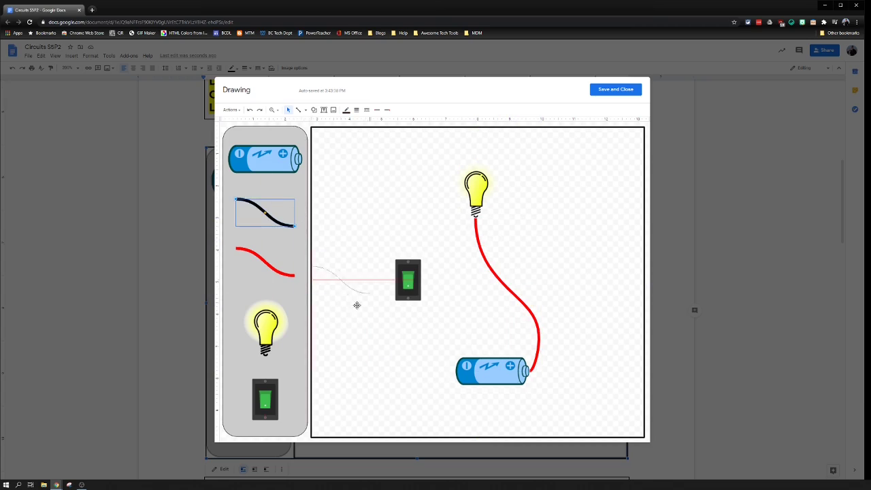
mouse_move(280, 225)
mouse_down()
mouse_move(415, 369)
mouse_move(455, 371)
mouse_up()
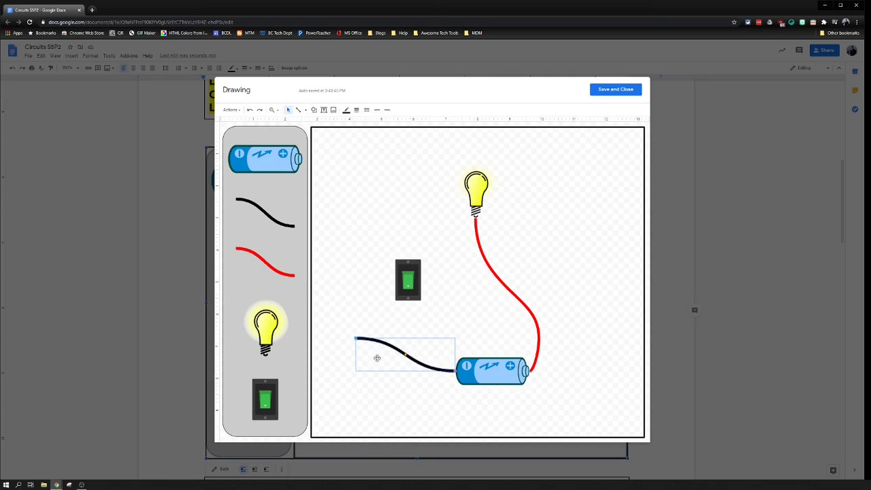
drag(356, 338, 406, 301)
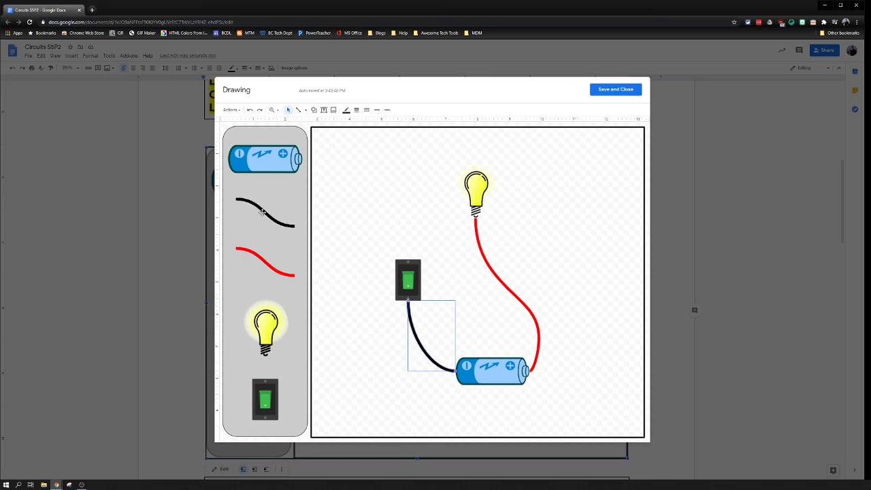
mouse_move(263, 212)
mouse_down()
mouse_move(367, 217)
mouse_move(409, 260)
mouse_up()
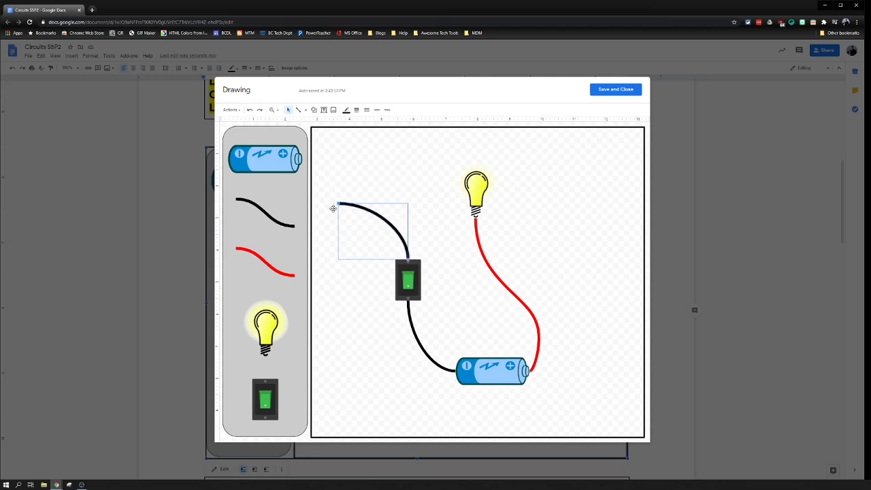
drag(386, 209, 474, 217)
click(626, 91)
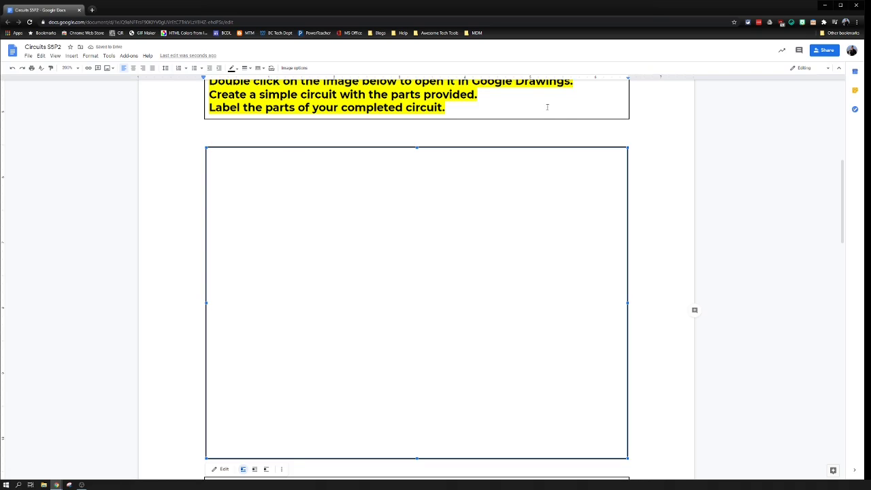
Step: Place the cursor below the current-electricity question table and open the Insert menu
scroll(515, 102, down, 3)
scroll(503, 143, up, 2)
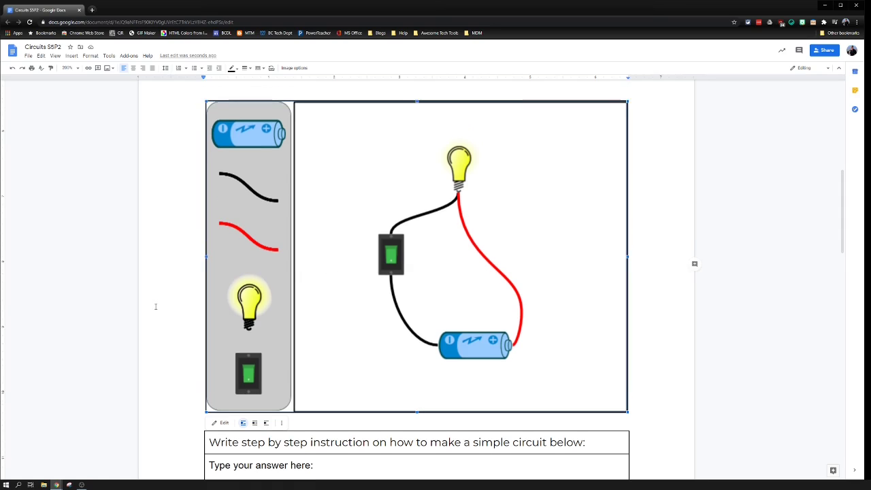
scroll(276, 293, down, 6)
scroll(276, 293, down, 2)
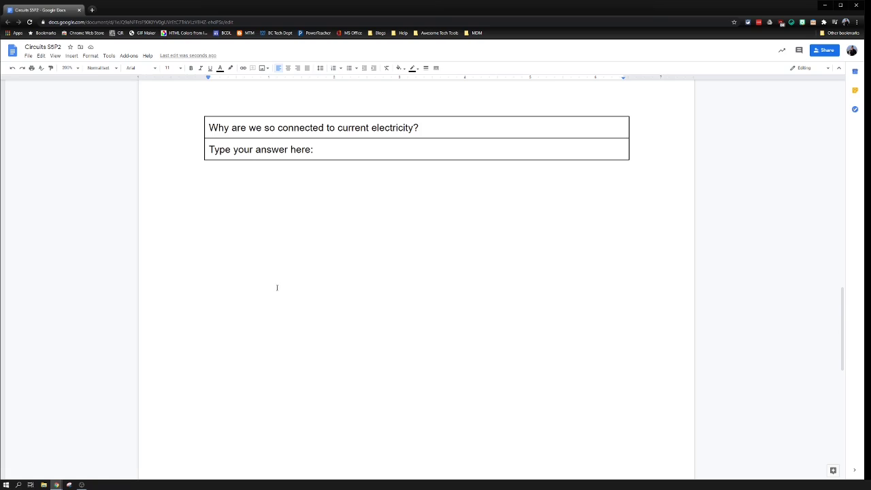
click(288, 281)
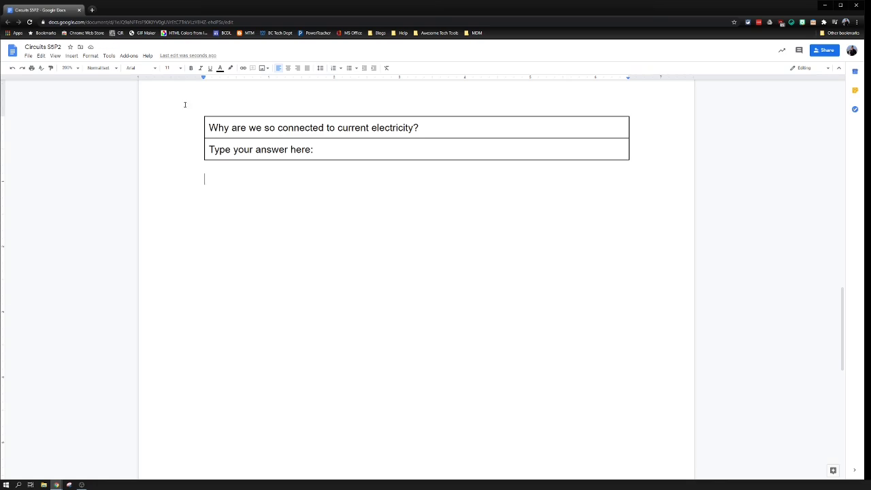
click(72, 56)
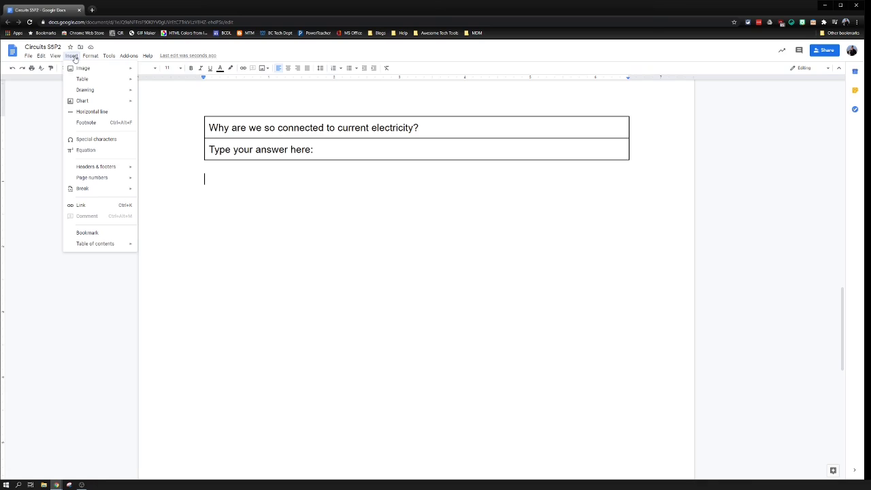
Step: Create a new drawing and draw a tall rounded rectangle down its left side
mouse_move(85, 90)
click(162, 97)
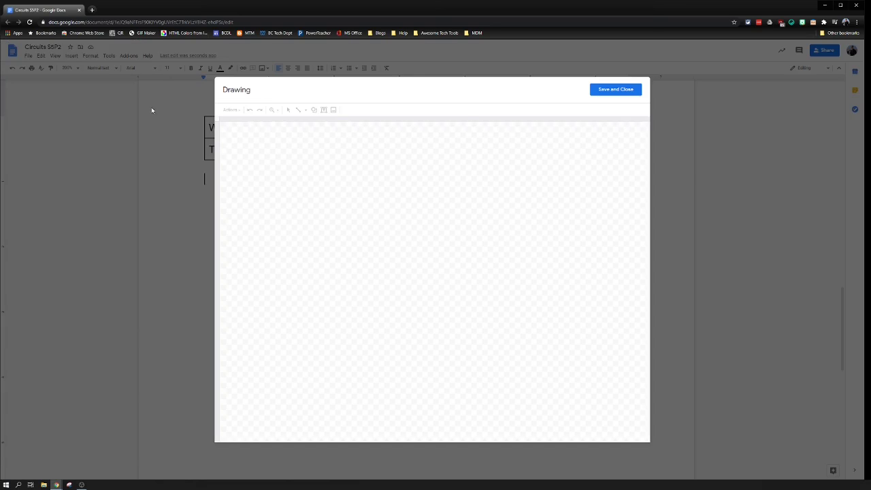
click(315, 111)
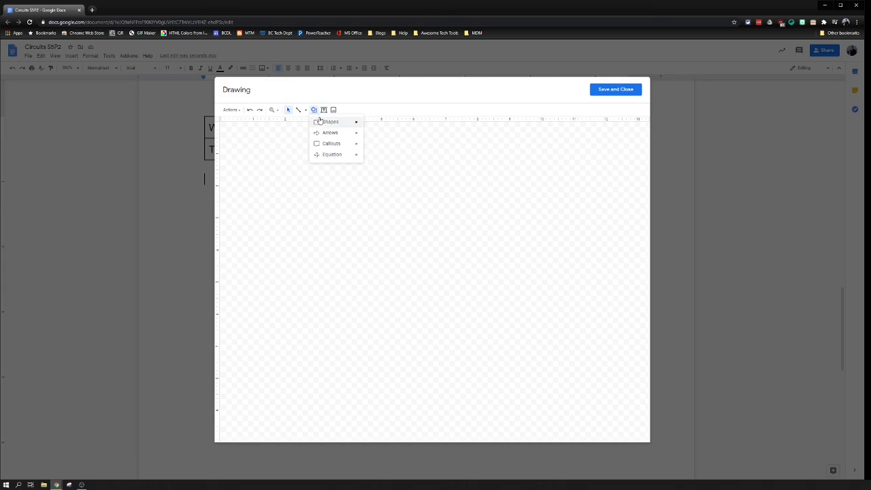
mouse_move(331, 122)
click(376, 124)
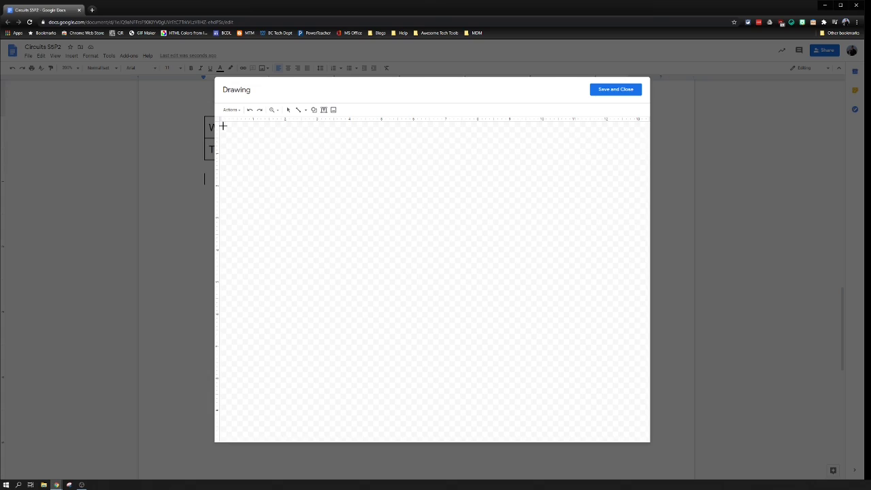
drag(223, 125, 299, 397)
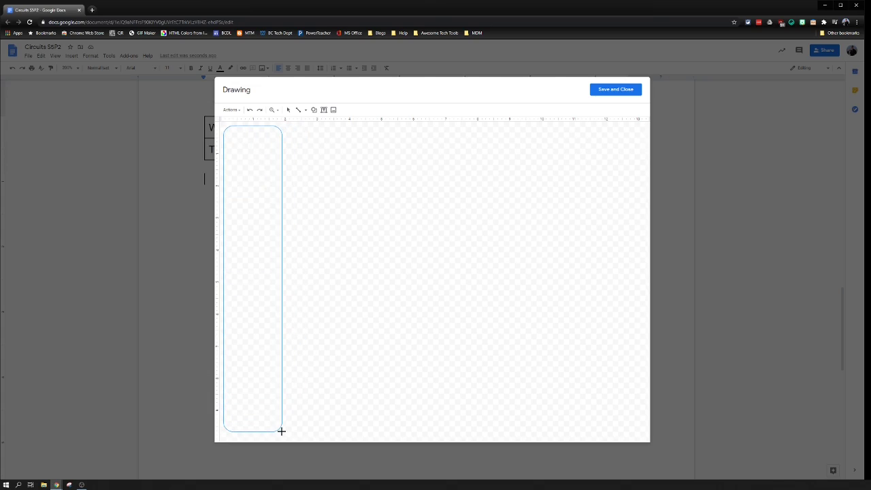
drag(298, 397, 283, 431)
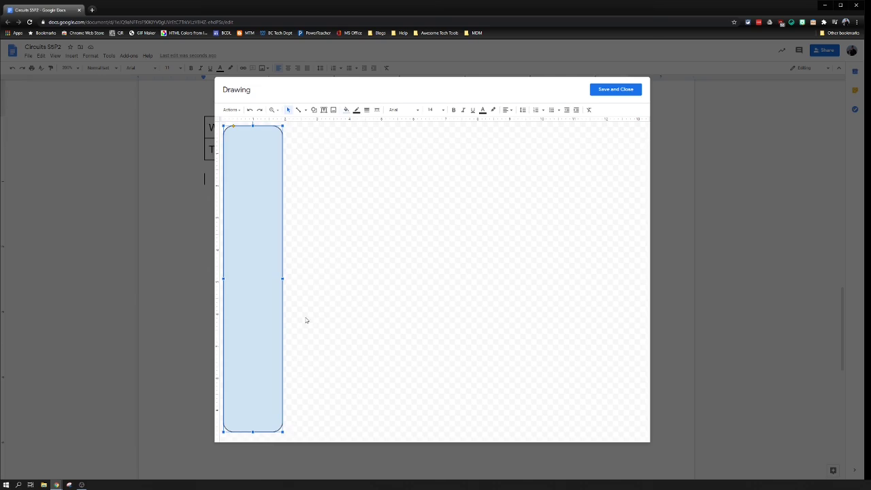
Step: Fill the rounded rectangle light grey
click(346, 109)
click(386, 147)
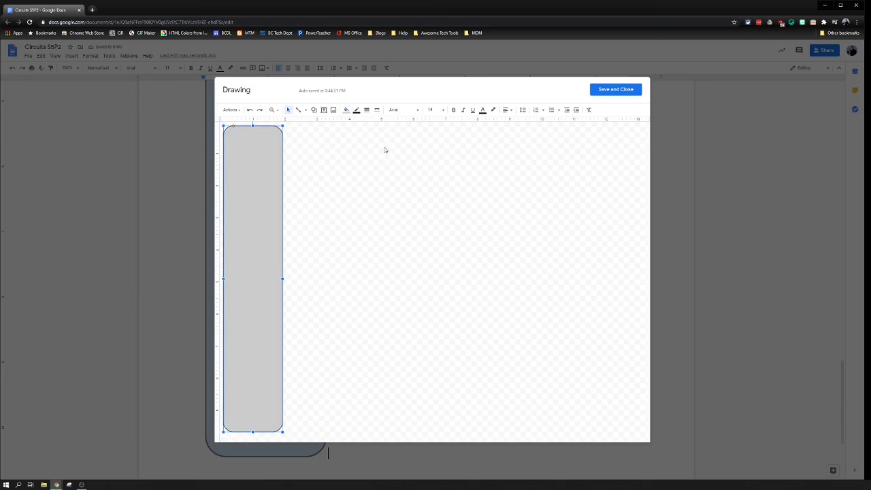
click(314, 110)
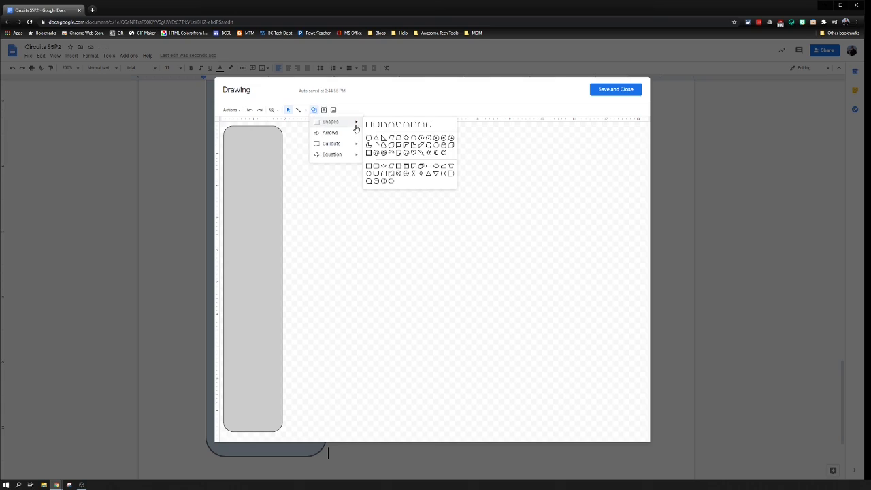
click(369, 139)
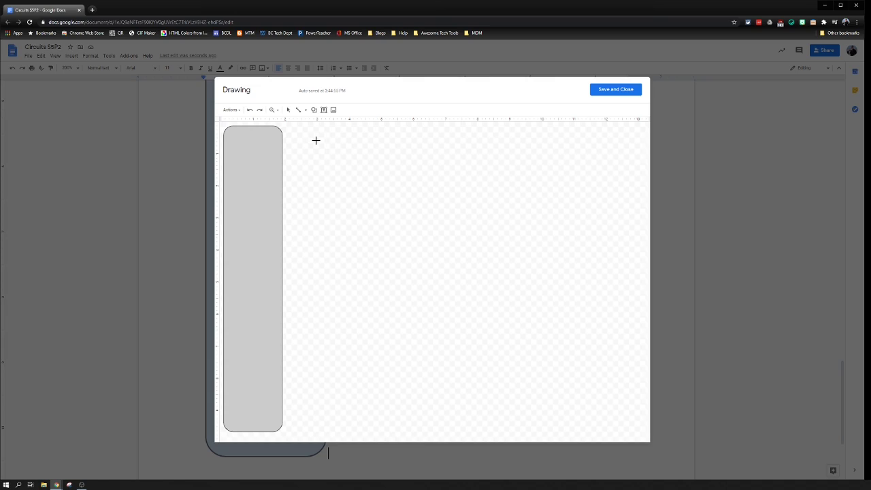
Step: Draw a small circle beside the tray and add a size-24 plus sign inside it
drag(316, 140, 340, 164)
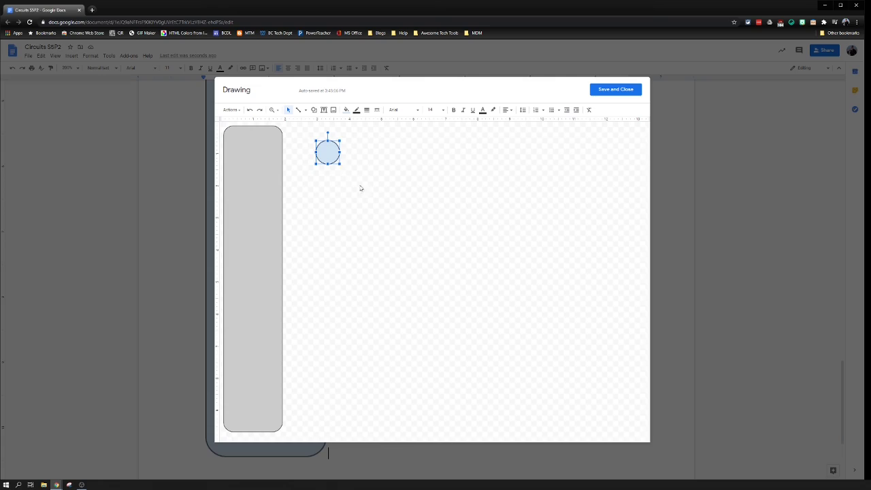
double_click(330, 158)
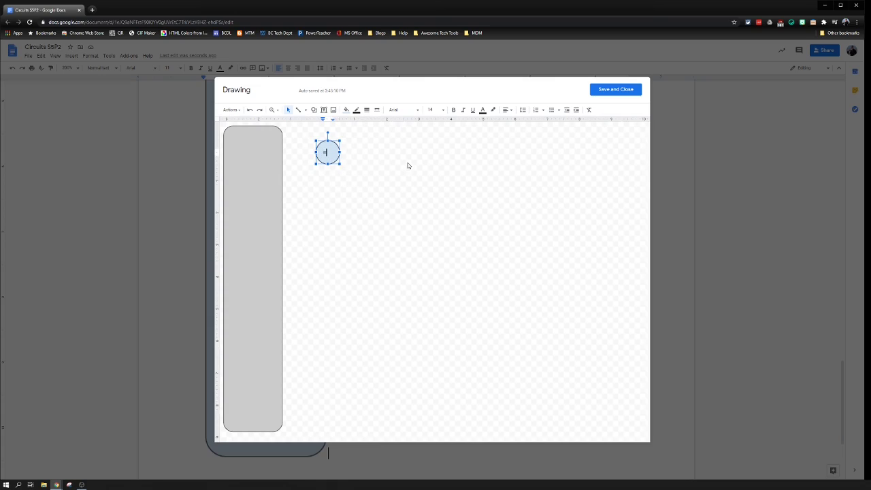
text(V)
click(432, 109)
click(433, 220)
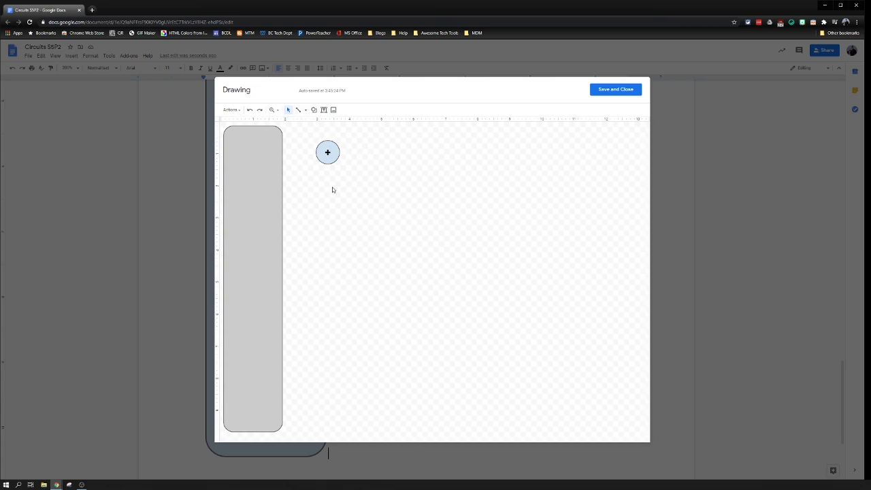
Step: Fill the plus-sign circle red
click(324, 154)
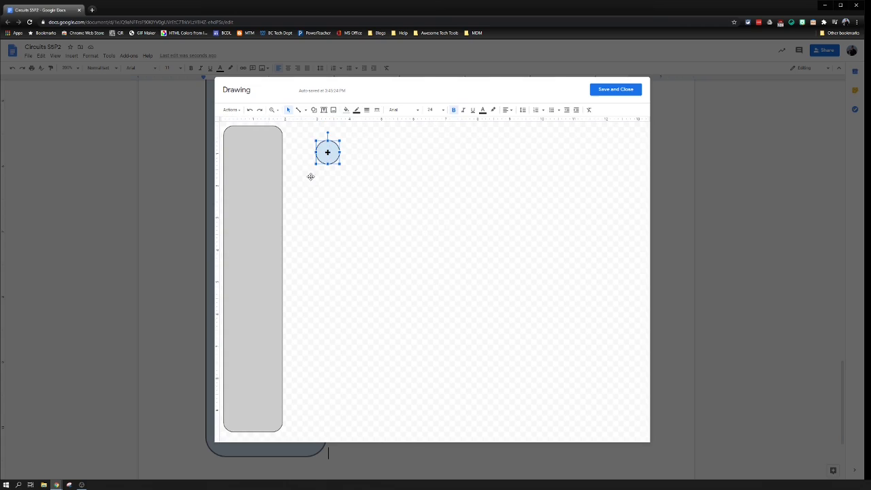
click(346, 111)
click(356, 155)
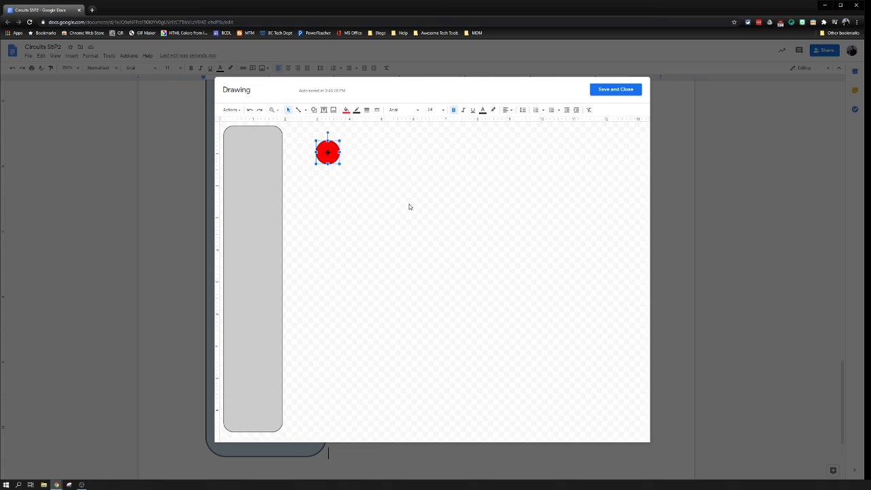
Step: Duplicate the red circle just below it, type '-' inside, and fill it blue
key(ctrl+d)
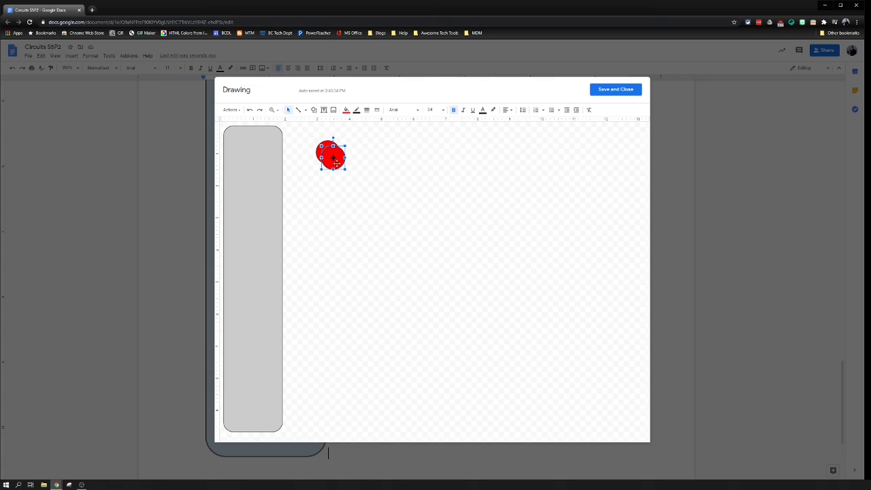
drag(338, 165, 328, 183)
double_click(328, 184)
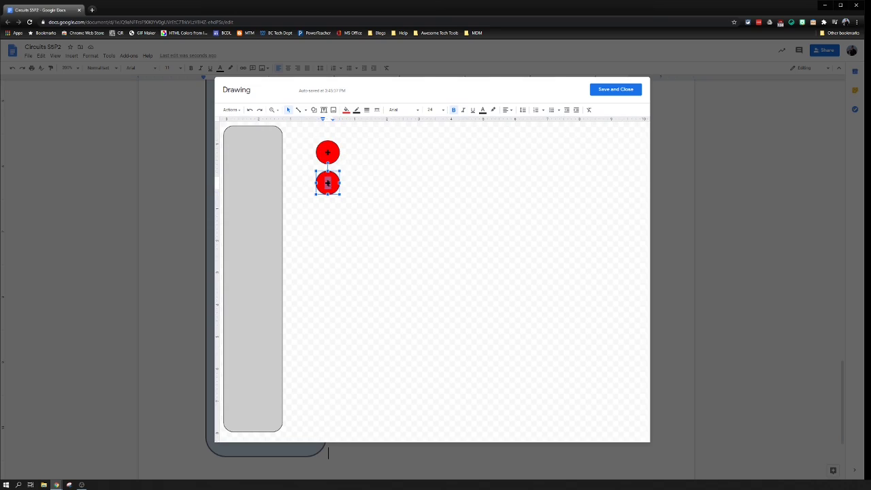
text(-)
click(342, 230)
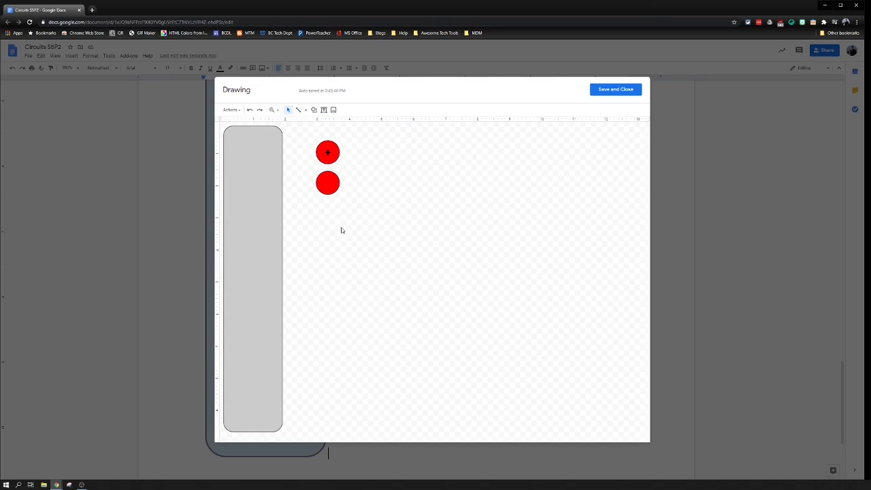
click(329, 184)
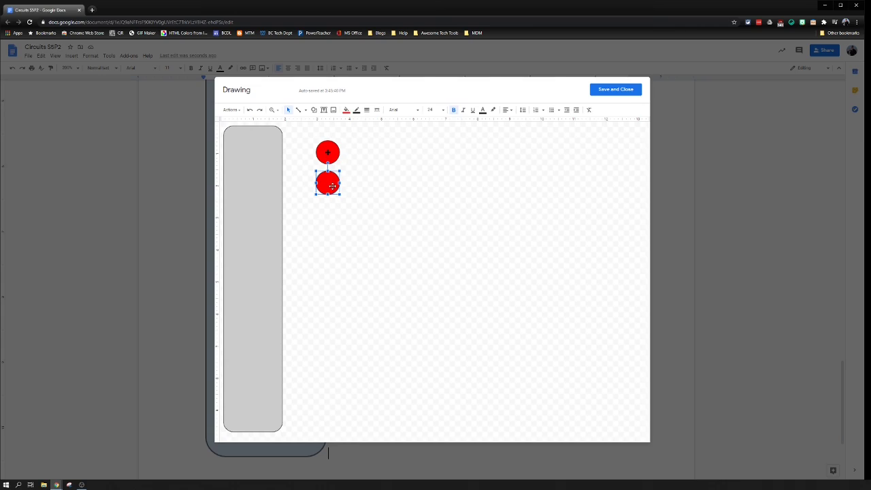
click(346, 109)
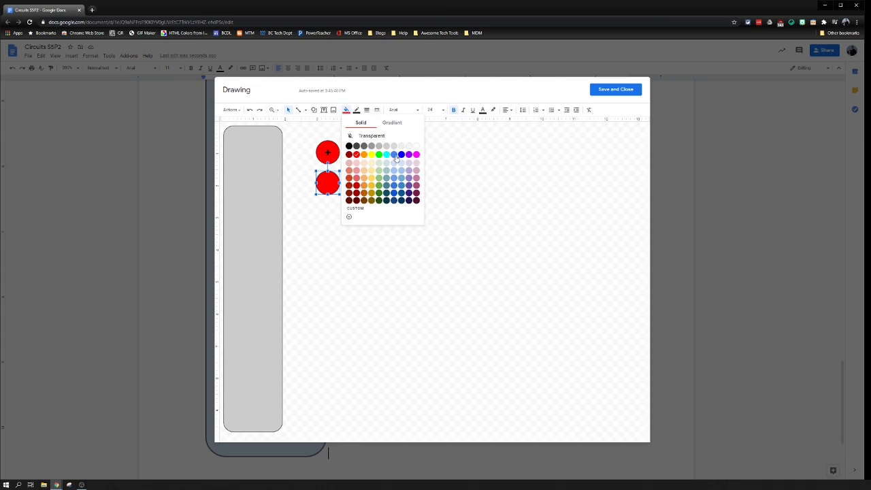
click(393, 156)
click(386, 202)
Step: Duplicate the blue circle directly below it and fill the copy yellow
click(334, 186)
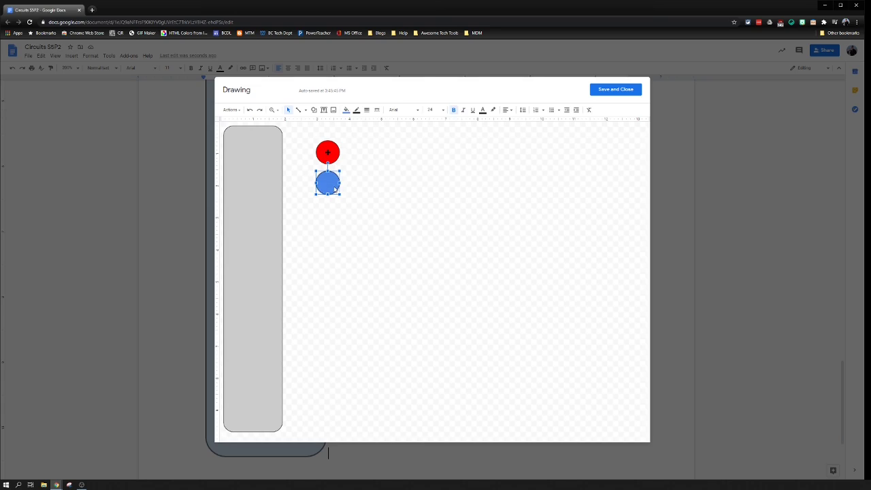
key(ctrl+d)
drag(335, 189, 332, 216)
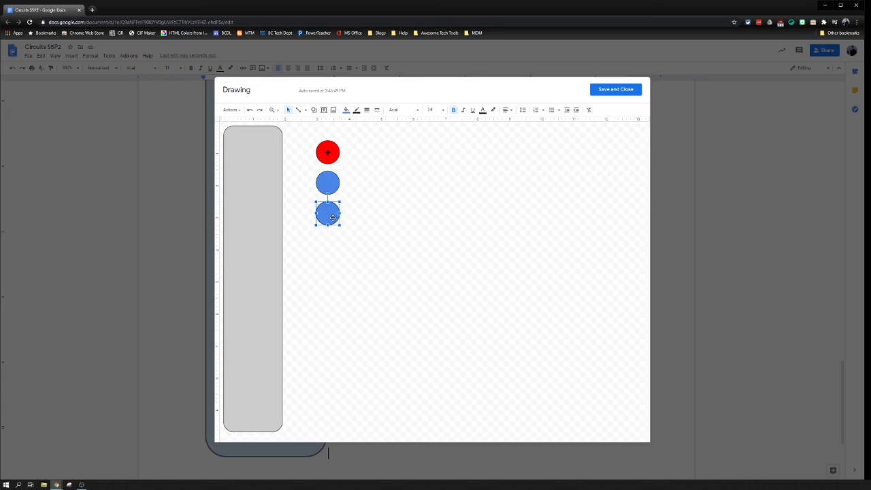
double_click(330, 216)
text(-)
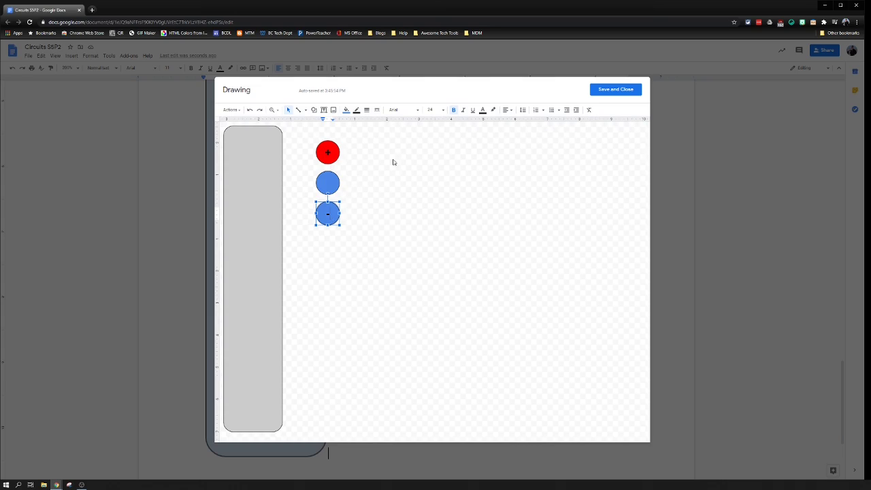
click(346, 110)
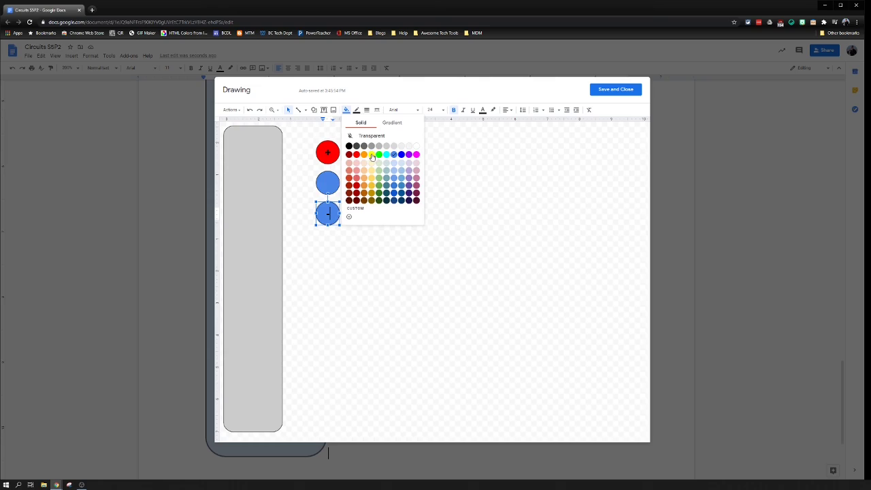
click(371, 155)
click(393, 199)
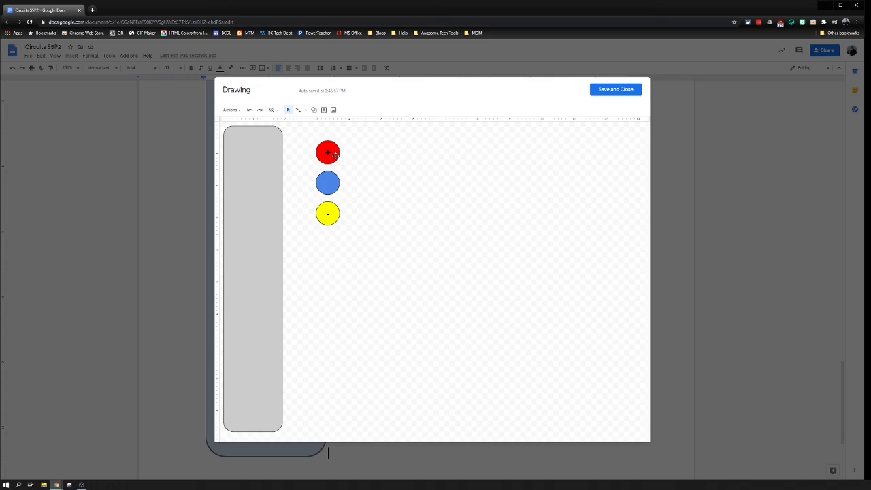
Step: Duplicate the yellow circle repeatedly and align the copies horizontally and vertically into one spot
click(332, 220)
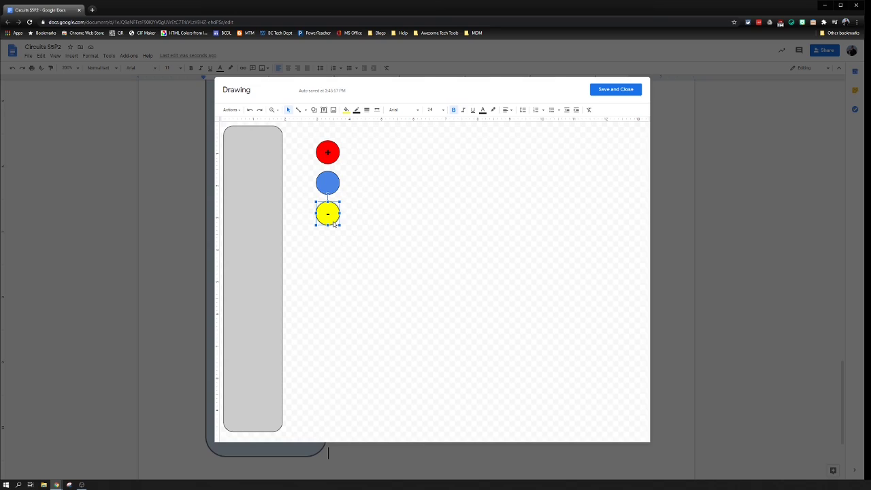
key(ctrl+d)
key(ctrl+d)
key(ctrl+d)
key(ctrl+d)
key(ctrl+d)
key(ctrl+d)
key(ctrl+d)
key(ctrl+d)
key(ctrl+d)
key(ctrl+d)
key(ctrl+d)
key(ctrl+d)
key(ctrl+d)
key(ctrl+d)
key(ctrl+d)
key(ctrl+d)
key(ctrl+d)
key(ctrl+d)
key(ctrl+d)
key(ctrl+d)
key(ctrl+d)
key(ctrl+d)
key(ctrl+d)
key(ctrl+d)
key(ctrl+d)
key(ctrl+d)
key(ctrl+d)
key(ctrl+d)
key(ctrl+d)
key(ctrl+d)
key(ctrl+d)
key(ctrl+d)
key(ctrl+d)
key(ctrl+d)
key(ctrl+d)
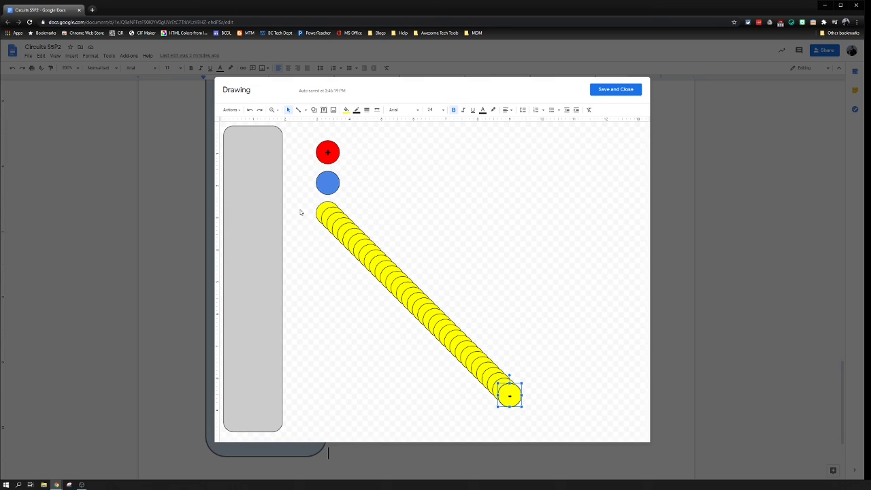
mouse_move(300, 210)
mouse_down()
mouse_move(490, 352)
mouse_move(529, 405)
mouse_up()
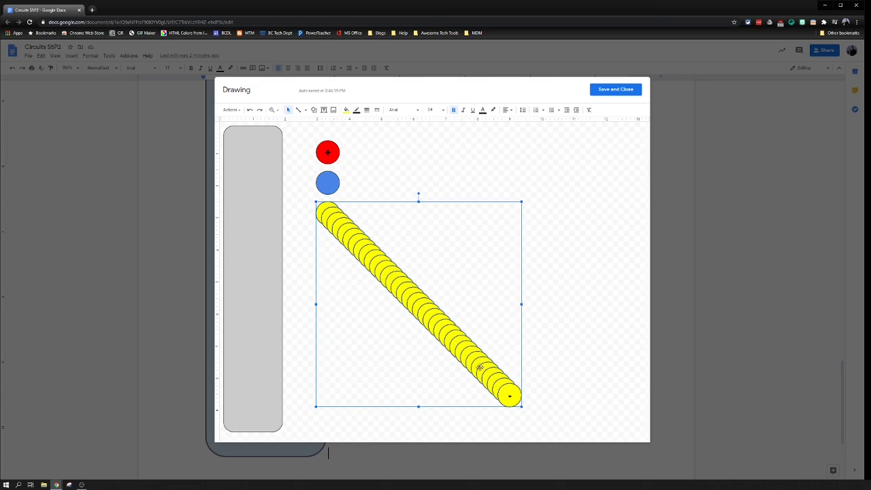
drag(467, 355, 515, 357)
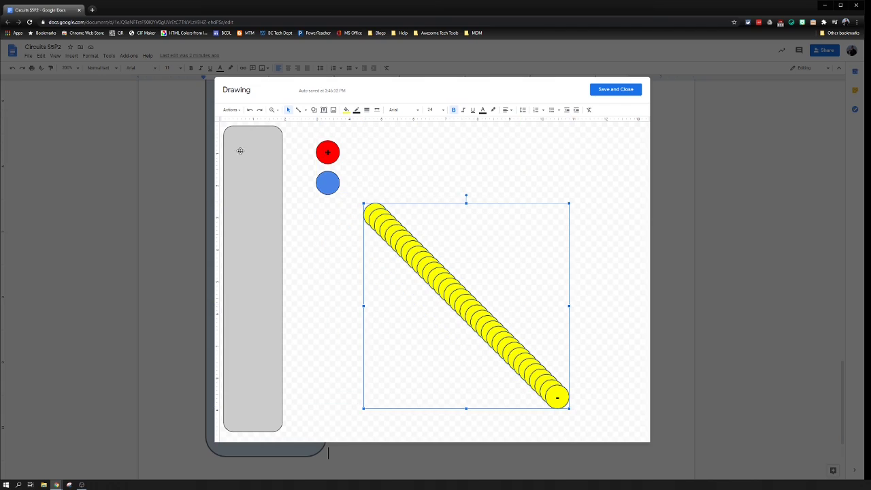
click(232, 111)
mouse_move(255, 222)
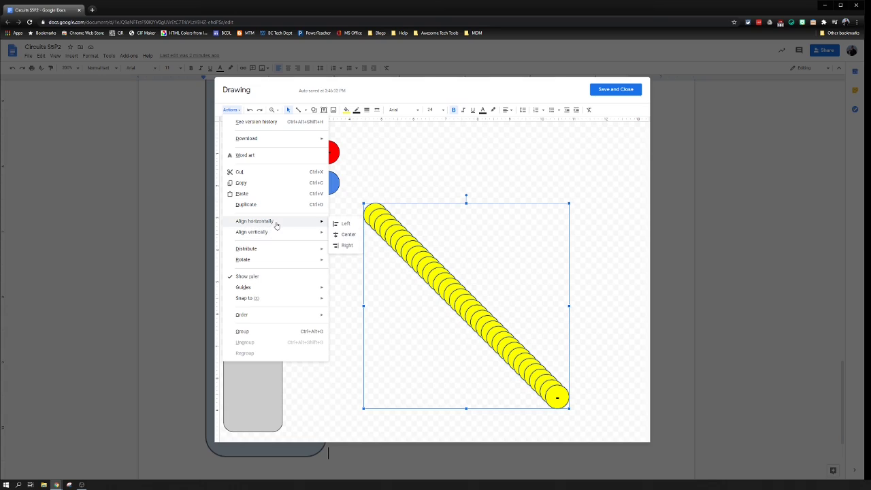
click(342, 236)
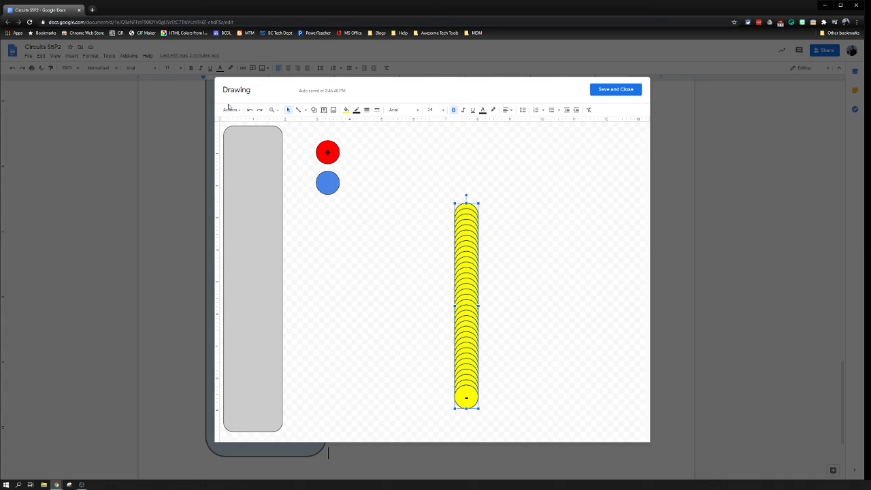
click(231, 109)
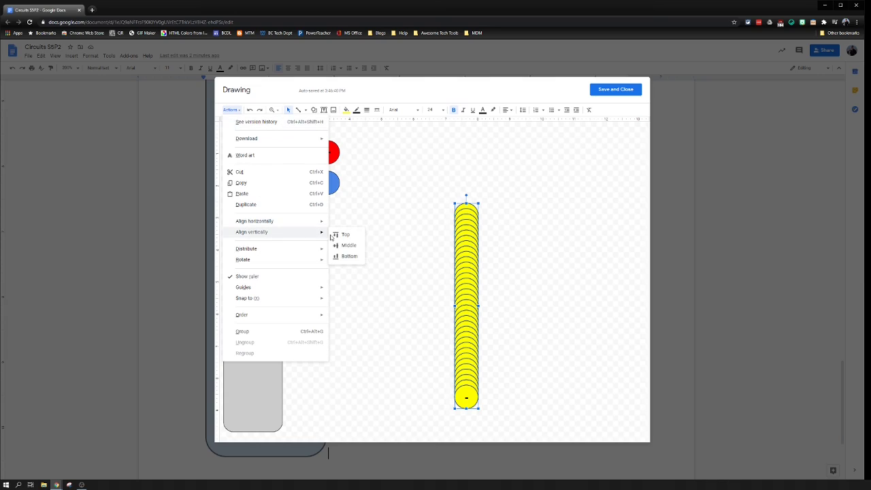
click(342, 245)
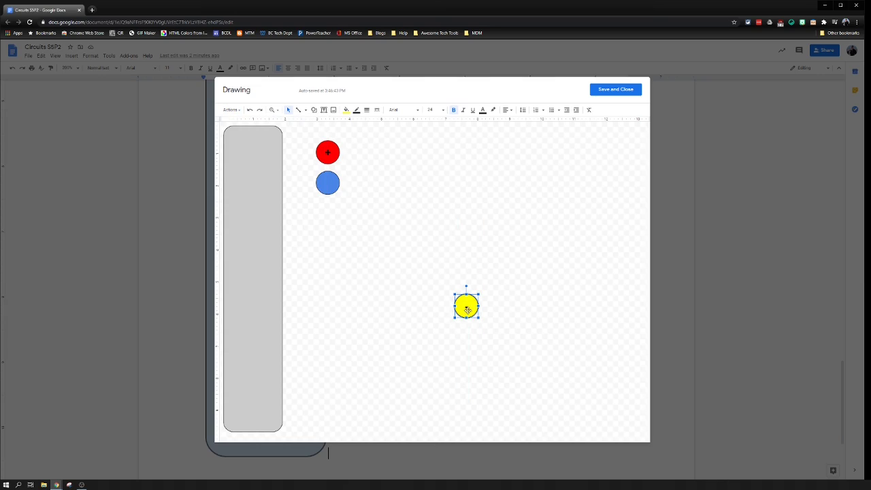
Step: Move the yellow, blue and red circles into the grey tray and shorten the tray
drag(467, 310, 254, 147)
drag(328, 183, 254, 177)
mouse_move(327, 152)
mouse_down()
mouse_move(451, 275)
mouse_move(253, 209)
mouse_up()
click(252, 430)
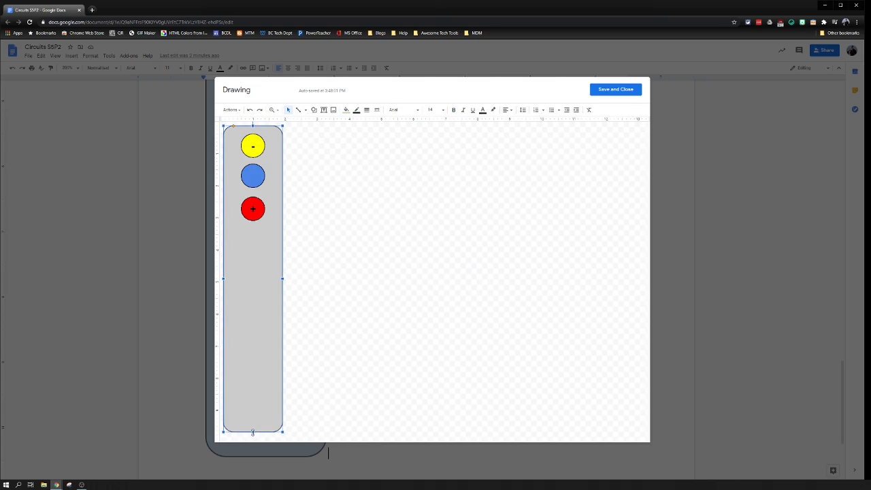
drag(252, 433, 266, 237)
click(420, 249)
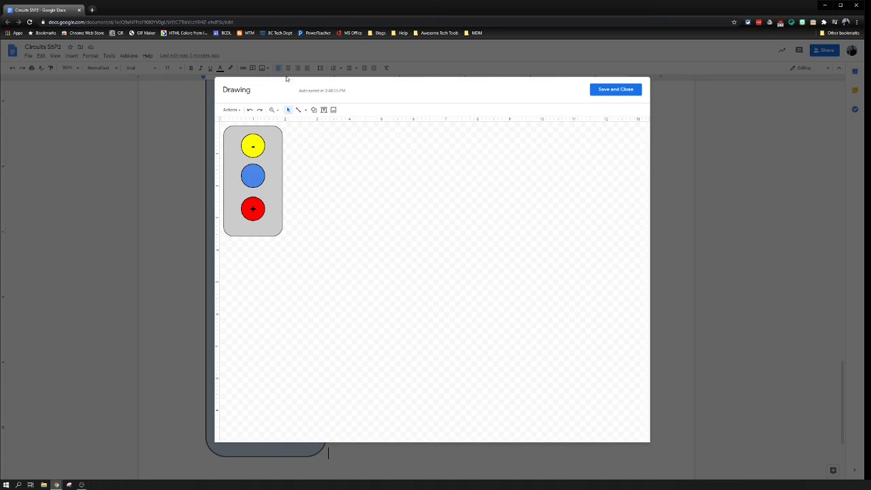
Step: Draw a large circle with transparent fill and a thick dashed outline
click(314, 110)
mouse_move(332, 122)
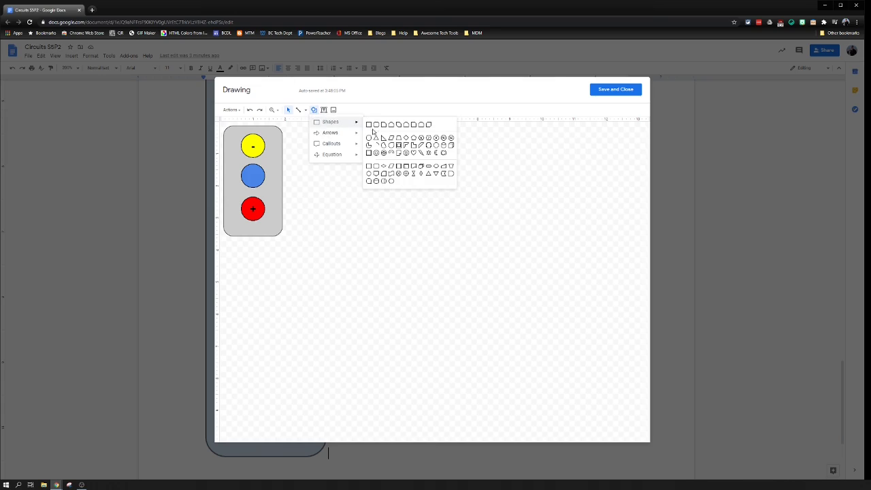
click(369, 138)
mouse_move(318, 140)
mouse_down()
mouse_move(500, 332)
mouse_move(629, 420)
mouse_up()
drag(492, 340, 495, 327)
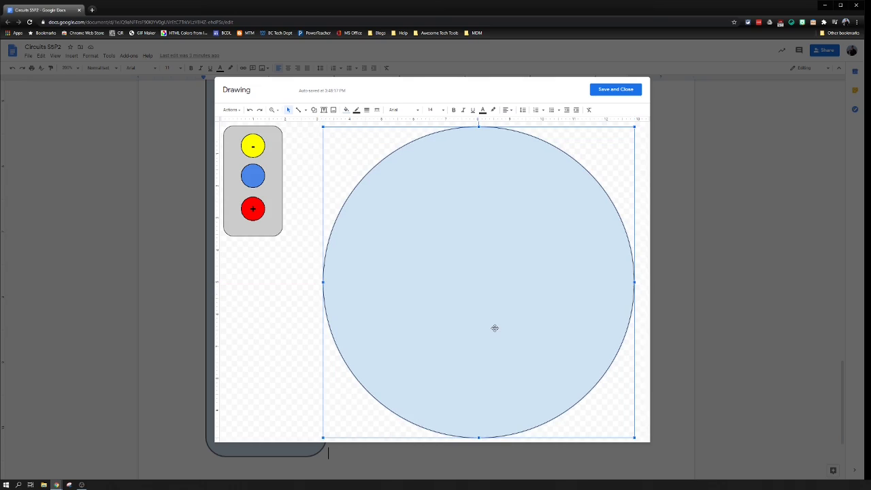
click(346, 110)
click(370, 136)
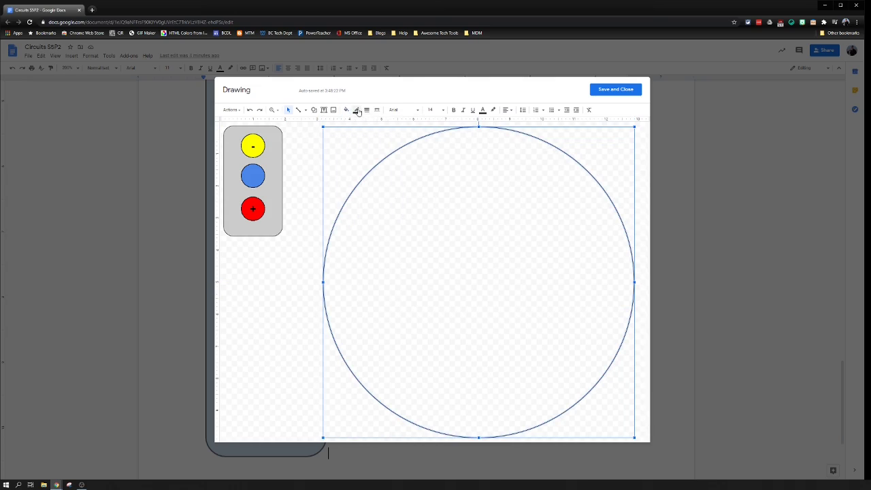
click(367, 113)
click(379, 155)
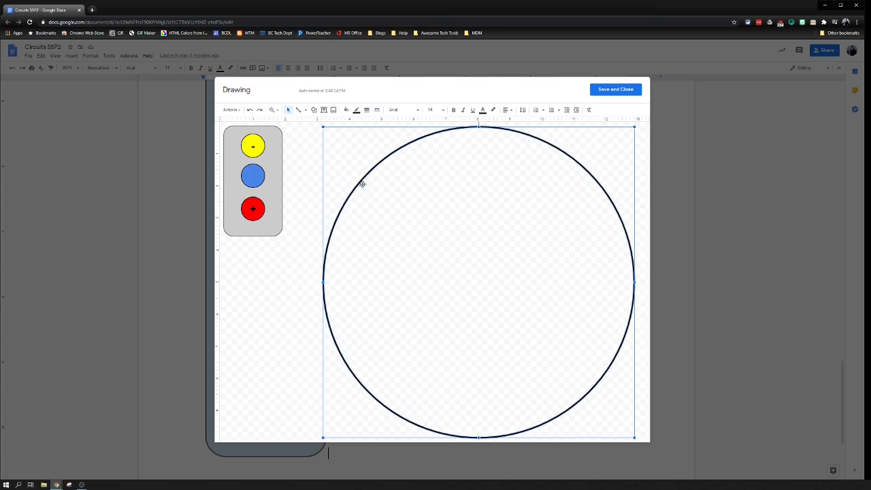
click(377, 110)
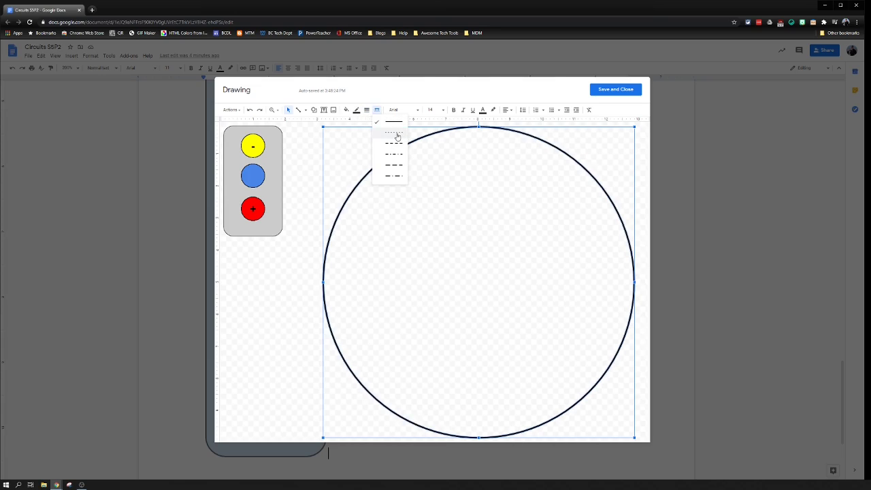
click(399, 144)
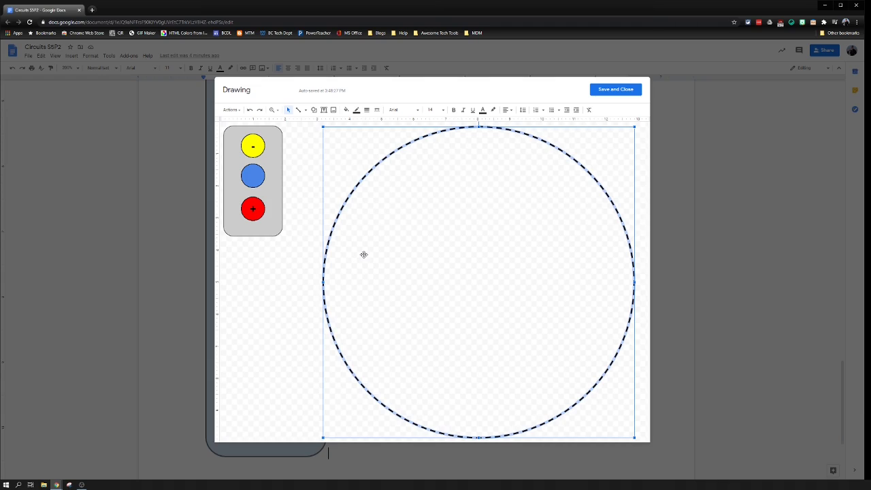
Step: Duplicate the dashed circle, shrink the copy and centre it inside the large ring
key(ctrl+d)
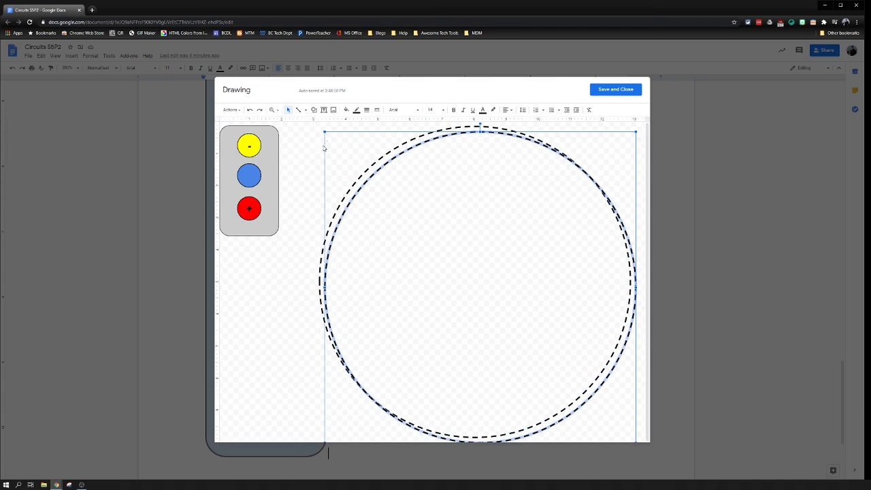
drag(324, 131, 392, 199)
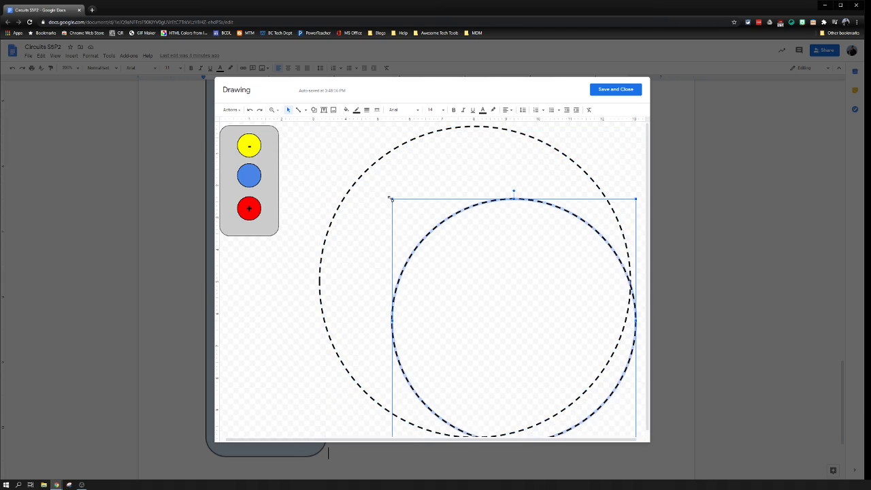
mouse_move(497, 313)
mouse_down()
mouse_move(460, 265)
mouse_move(467, 272)
mouse_move(459, 273)
mouse_up()
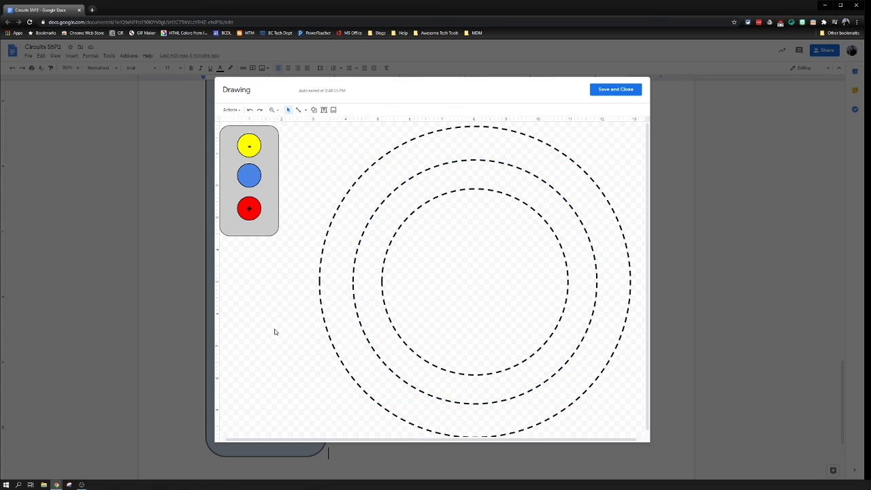
Step: Save and close the drawing, then resize it slightly smaller in the document
click(608, 89)
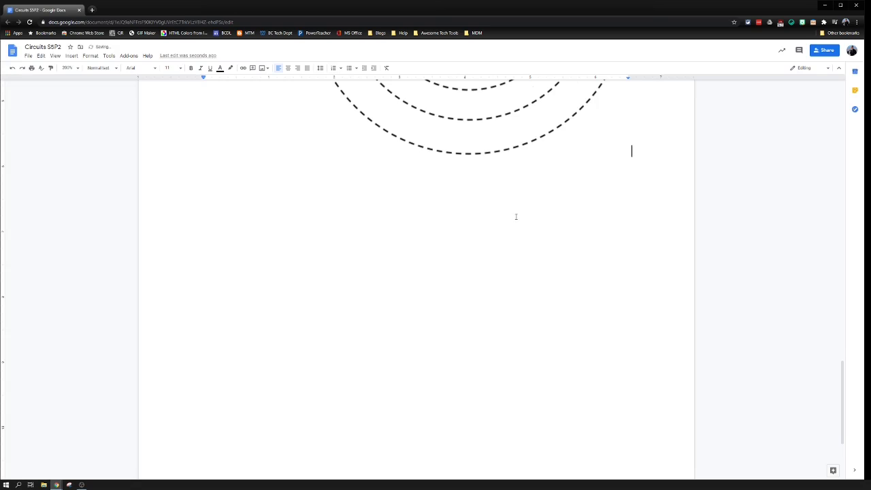
scroll(516, 215, up, 3)
scroll(518, 213, up, 2)
click(506, 238)
mouse_move(482, 261)
mouse_move(631, 462)
mouse_down()
mouse_move(531, 385)
mouse_move(629, 463)
mouse_up()
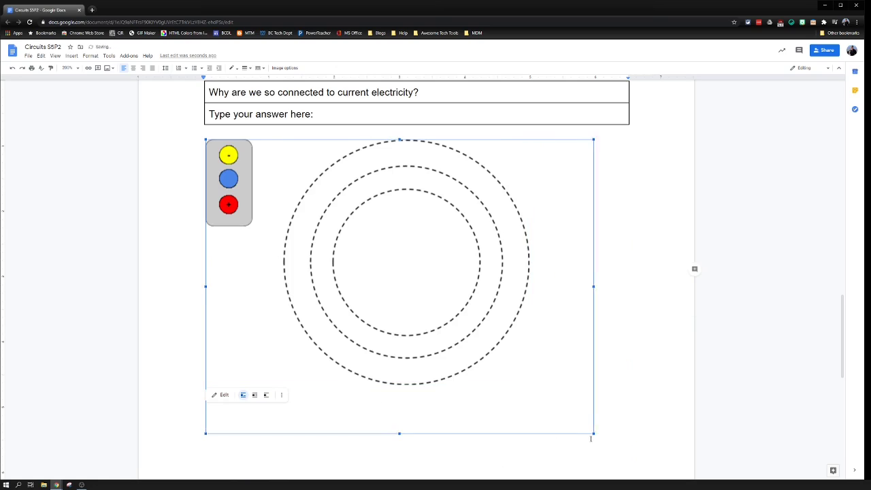
Step: Copy the yellow electron circle onto the top and bottom of the inner orbit, then save the drawing
double_click(429, 243)
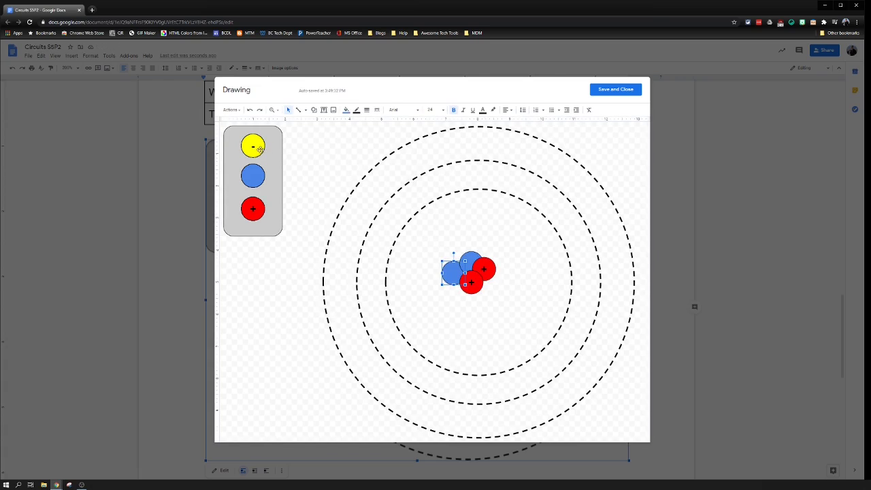
drag(252, 146, 469, 191)
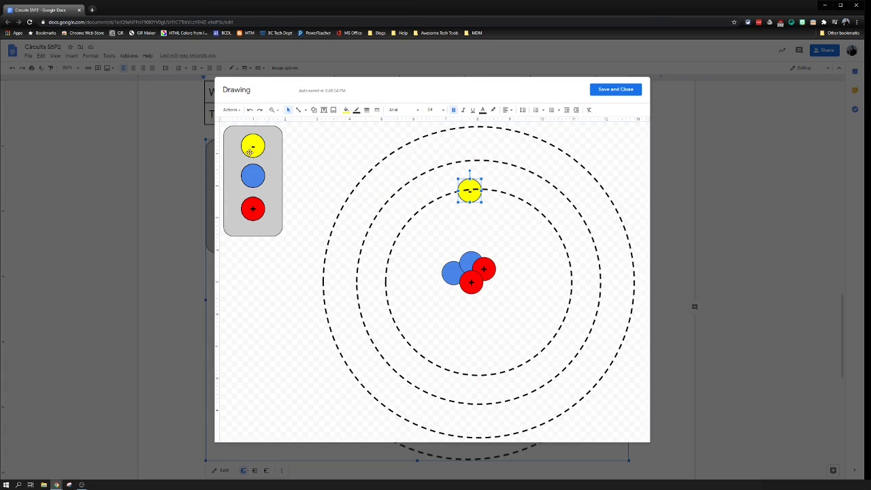
drag(251, 151, 481, 377)
click(621, 89)
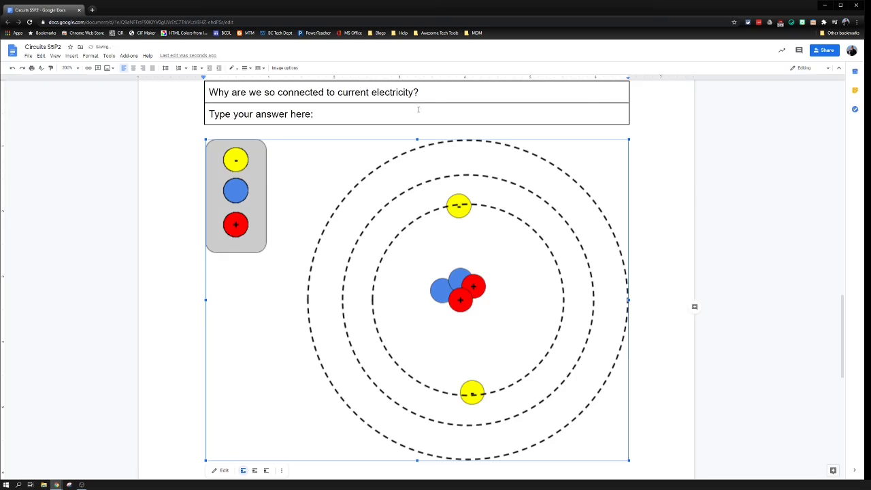